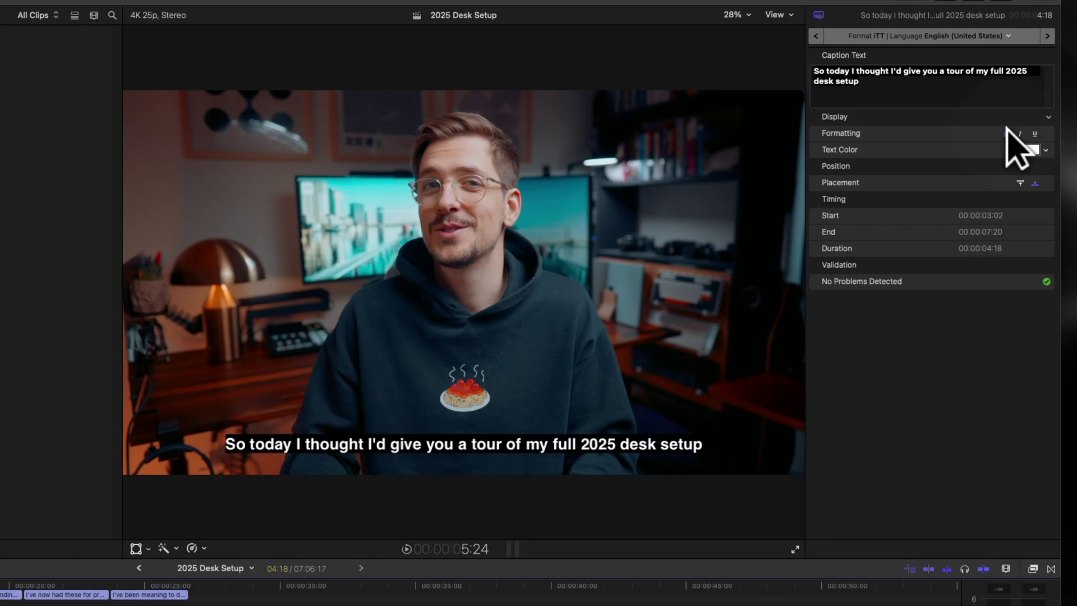
- Preview the vertical Captions Tutorial project, rewind to its start, and list installed extensions
click(1042, 149)
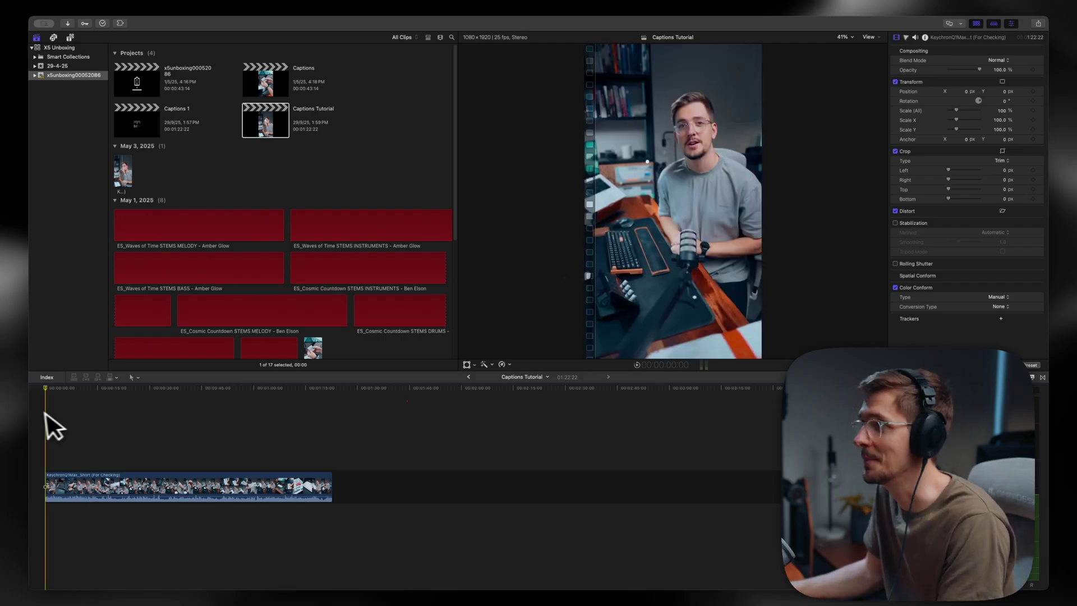
key(space)
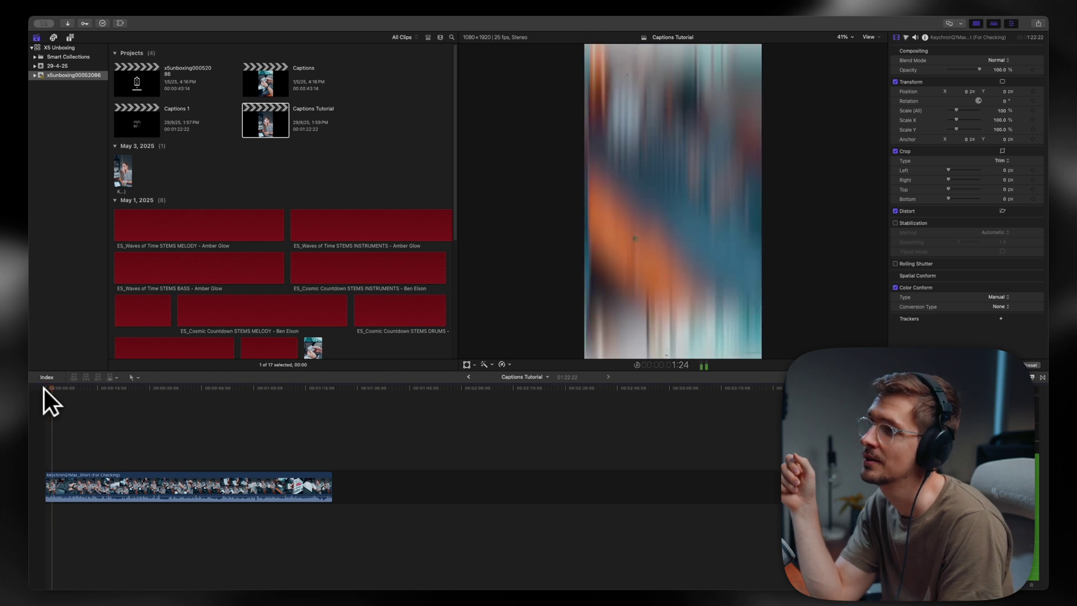
key(space)
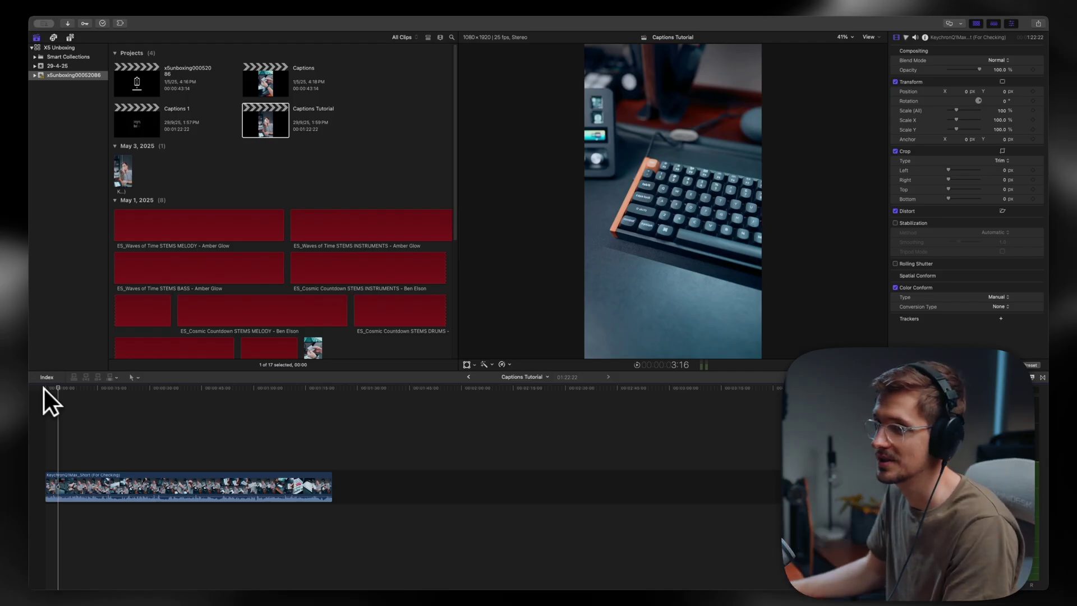
click(44, 388)
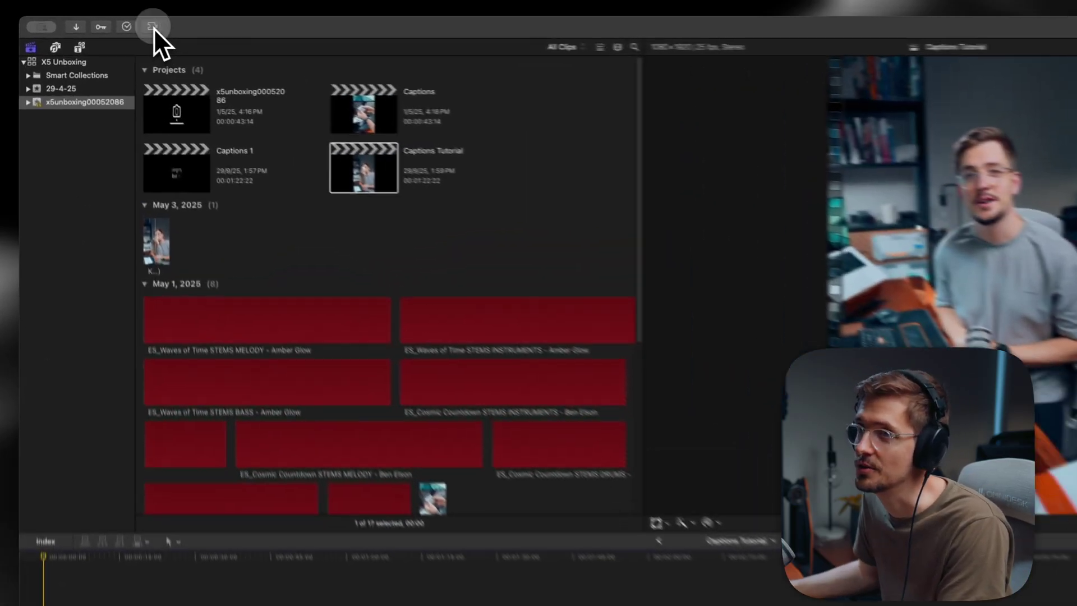
click(120, 23)
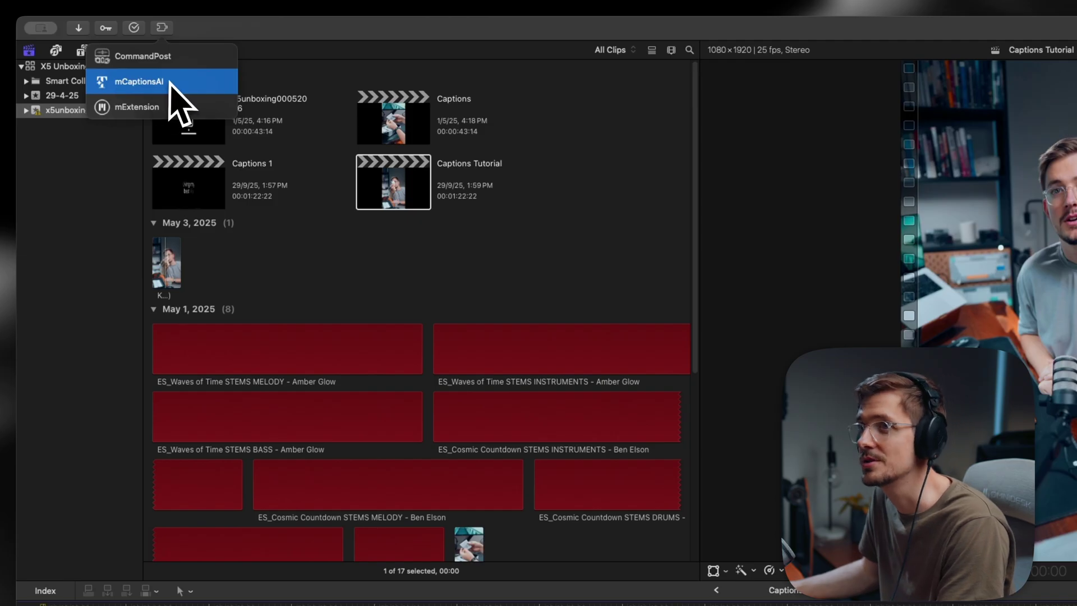
- Launch mCaptionsAI and load the Captions Tutorial 1 project as its source
click(140, 82)
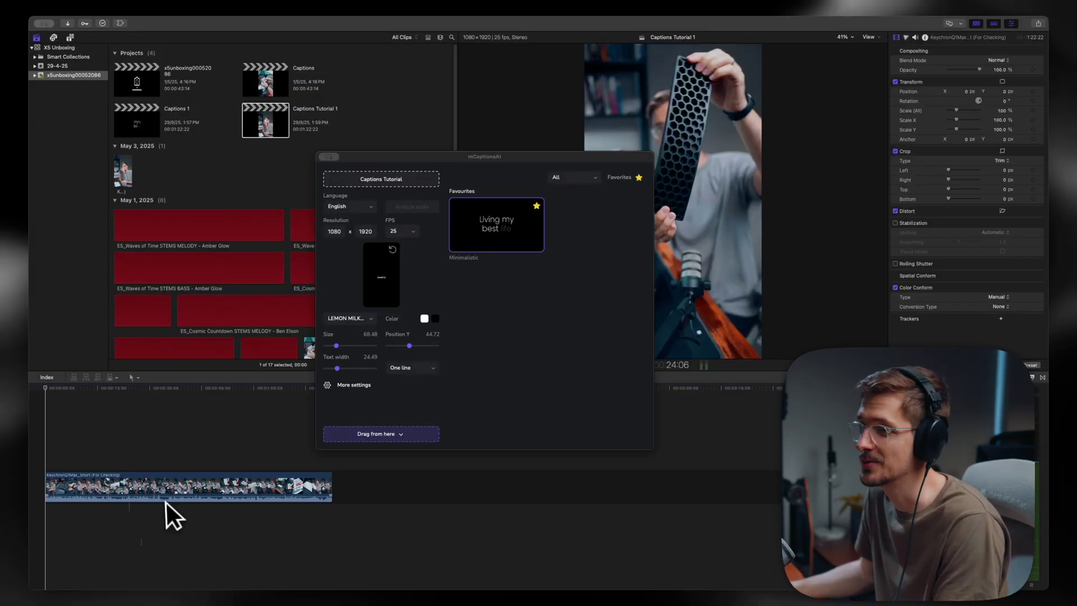
click(369, 175)
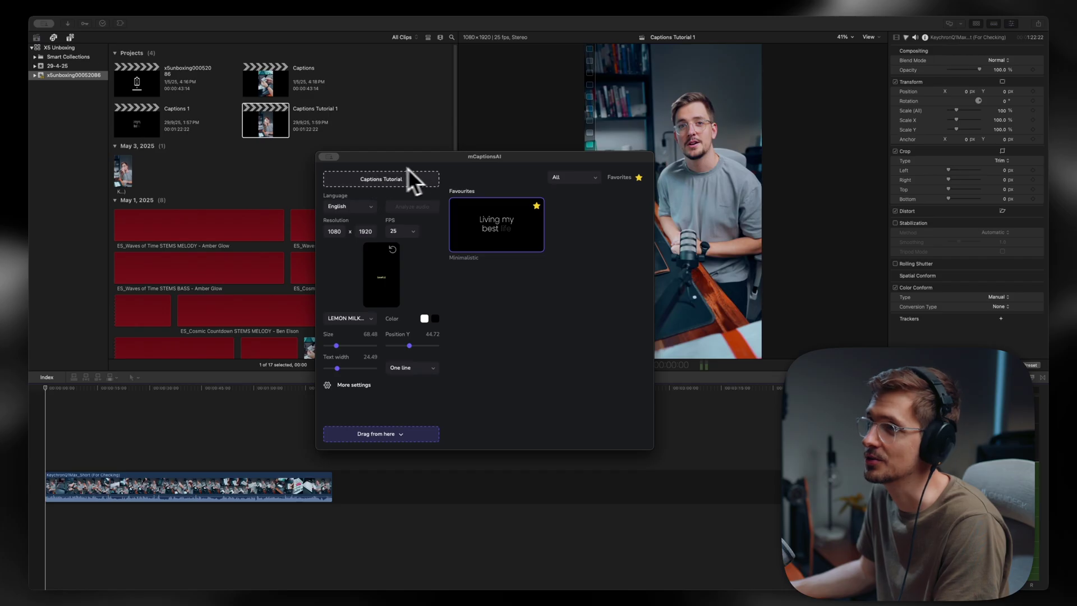
drag(268, 127, 414, 182)
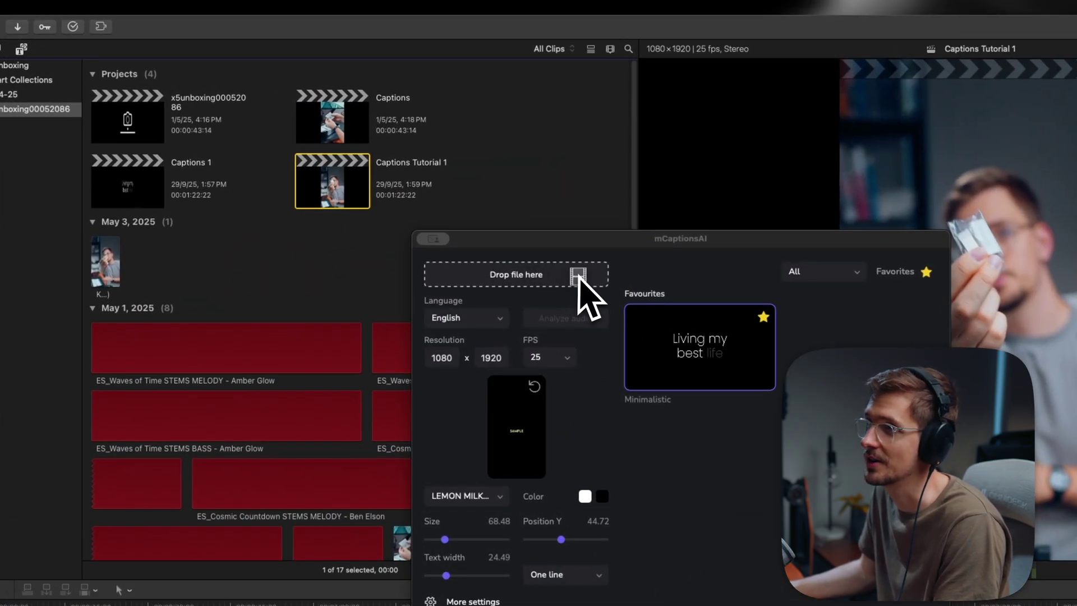
drag(578, 275, 579, 274)
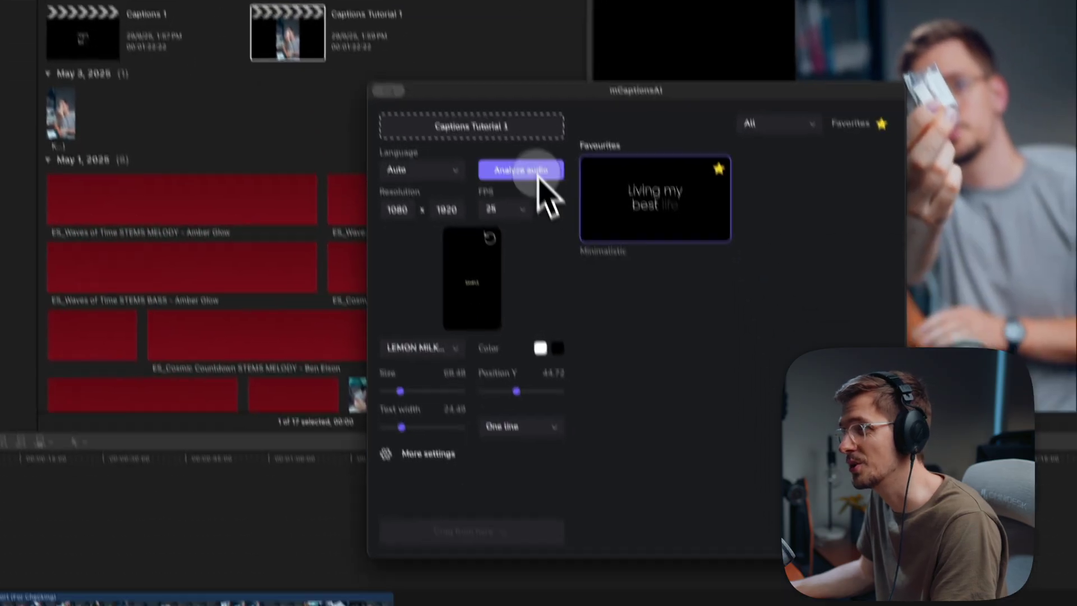
- Transcribe the Captions Tutorial 1 audio in English and browse all caption styles, not only favourites
click(572, 320)
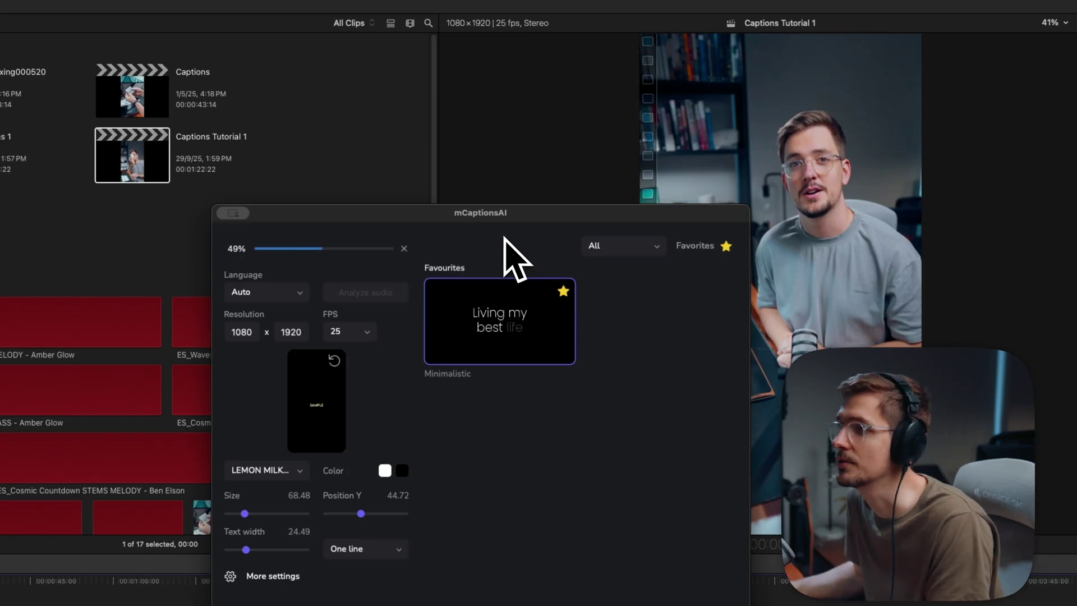
click(726, 245)
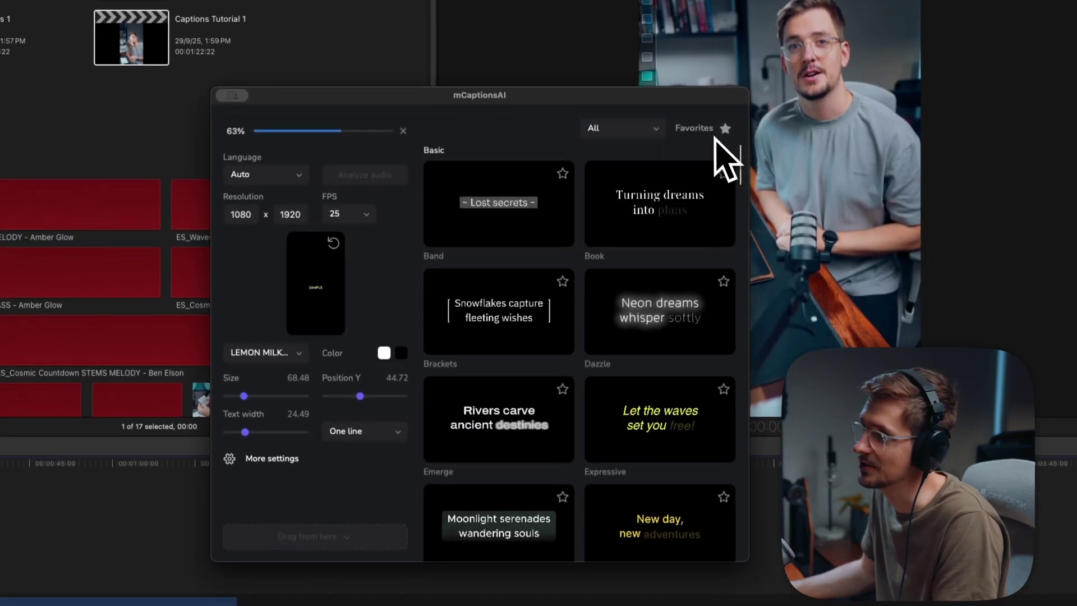
scroll(634, 203, down, 15)
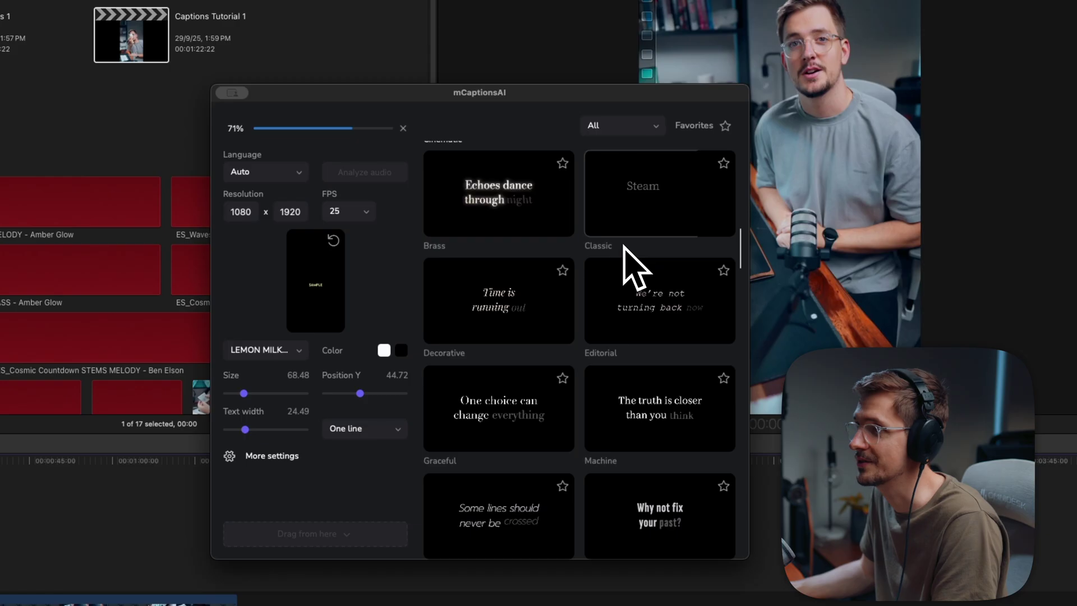
scroll(645, 347, down, 10)
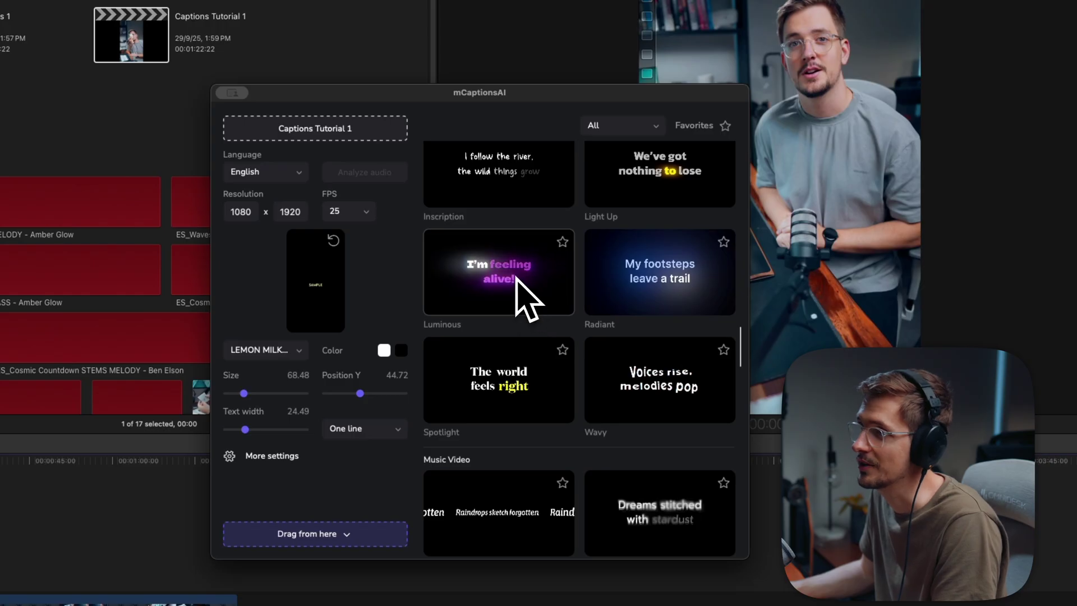
scroll(711, 336, down, 8)
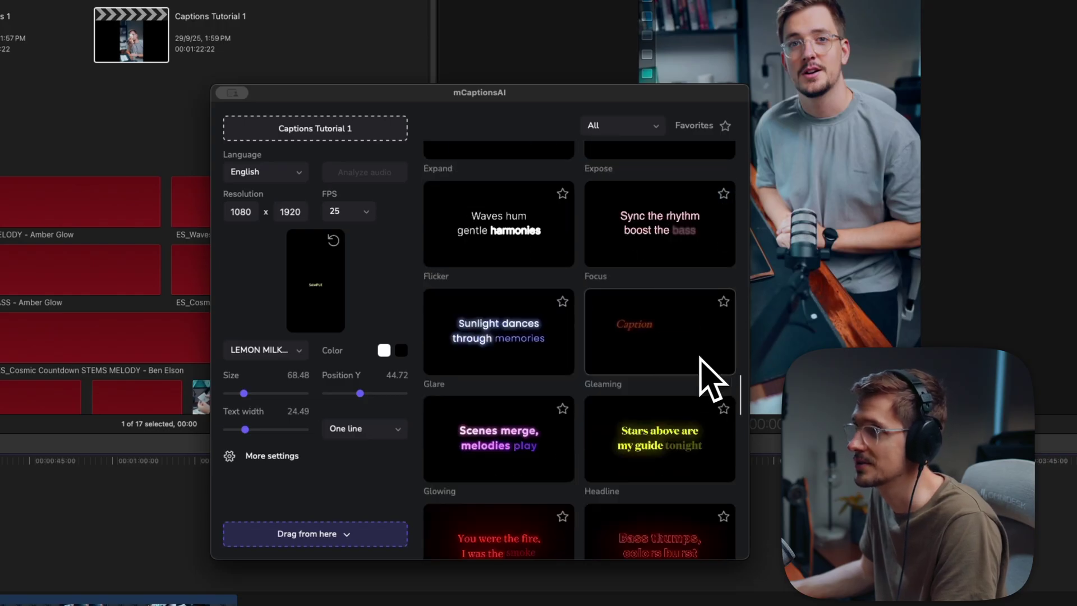
scroll(659, 361, down, 5)
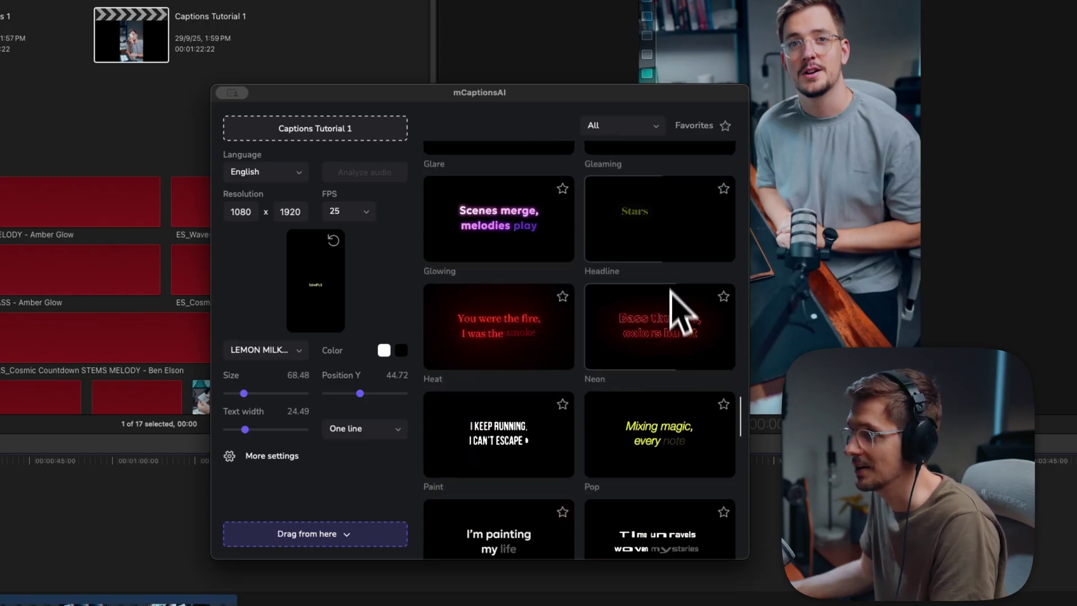
scroll(670, 265, down, 8)
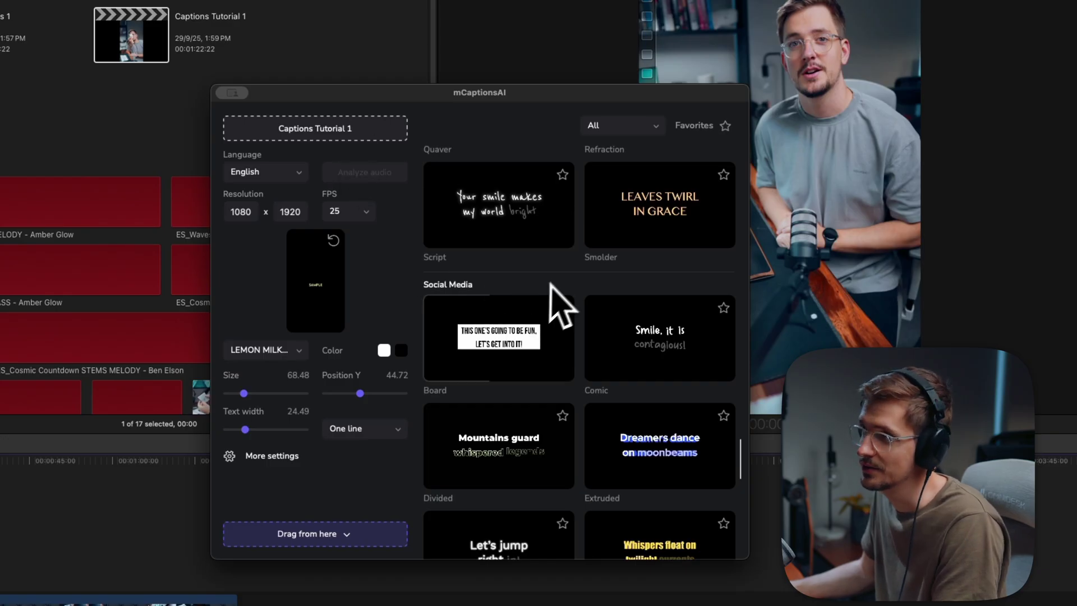
- Apply the Quaver Script caption style and place the generated captions onto the timeline
click(513, 220)
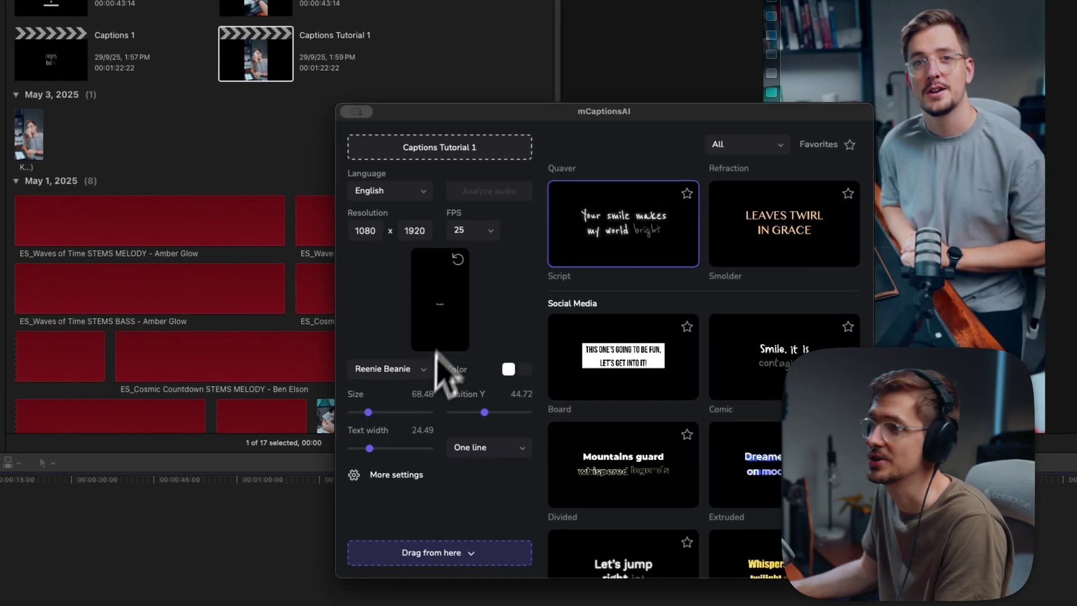
drag(482, 149, 359, 104)
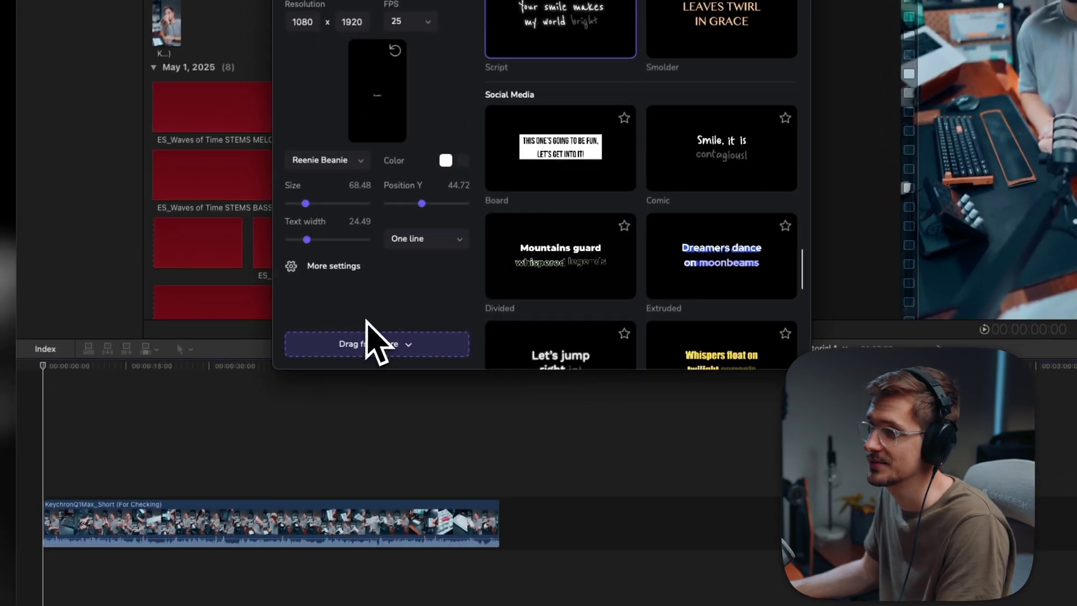
drag(339, 352, 127, 453)
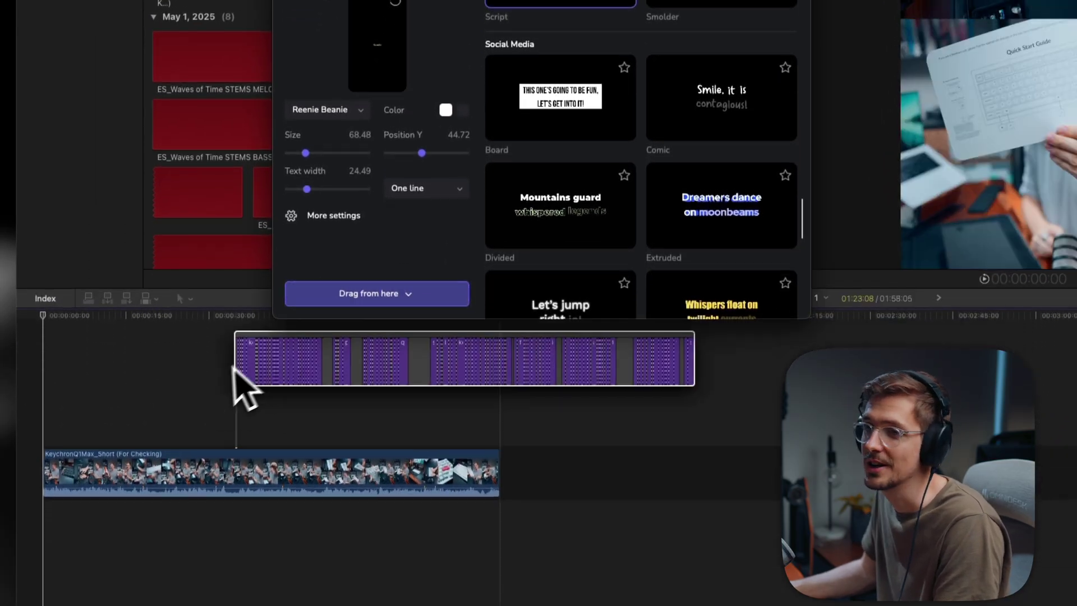
drag(127, 399, 192, 383)
- Align the Reenie Beanie captions with the timeline start and preview them in playback
key(super+equal)
key(super+equal)
key(super+equal)
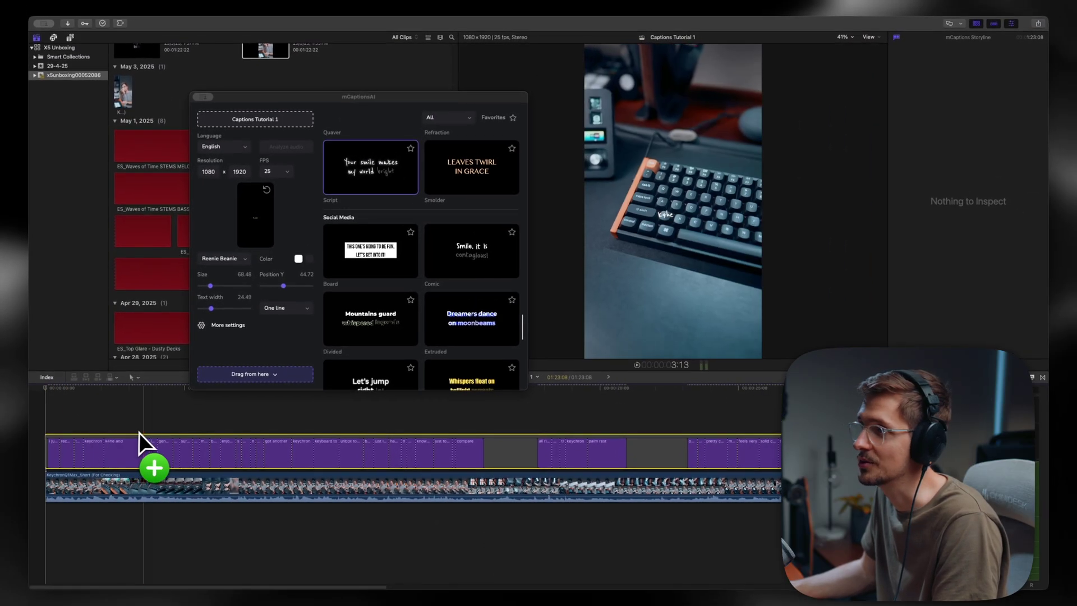
drag(139, 432, 45, 404)
key(space)
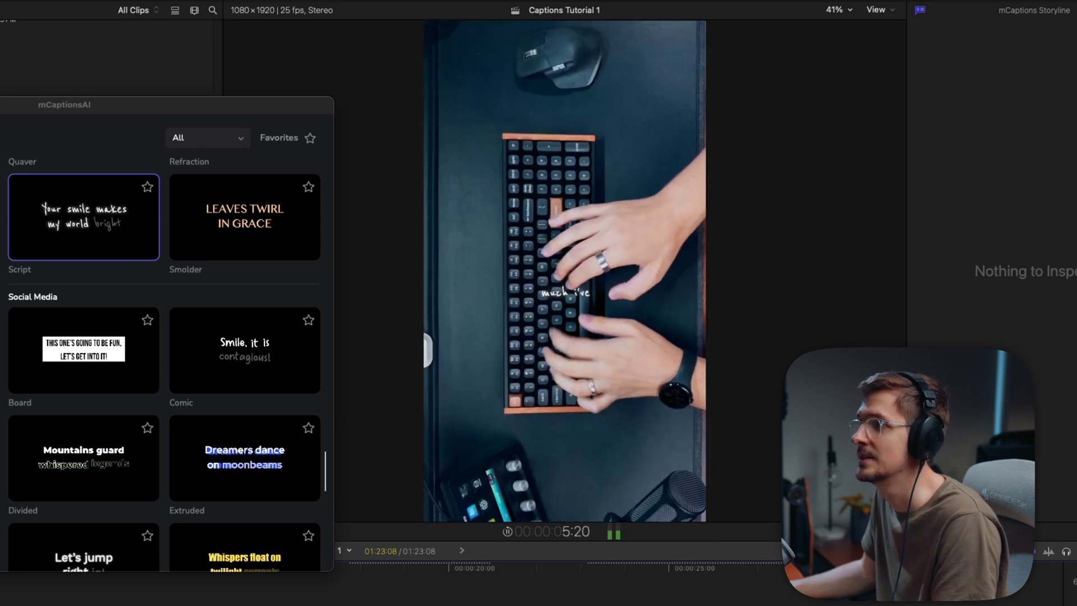
key(space)
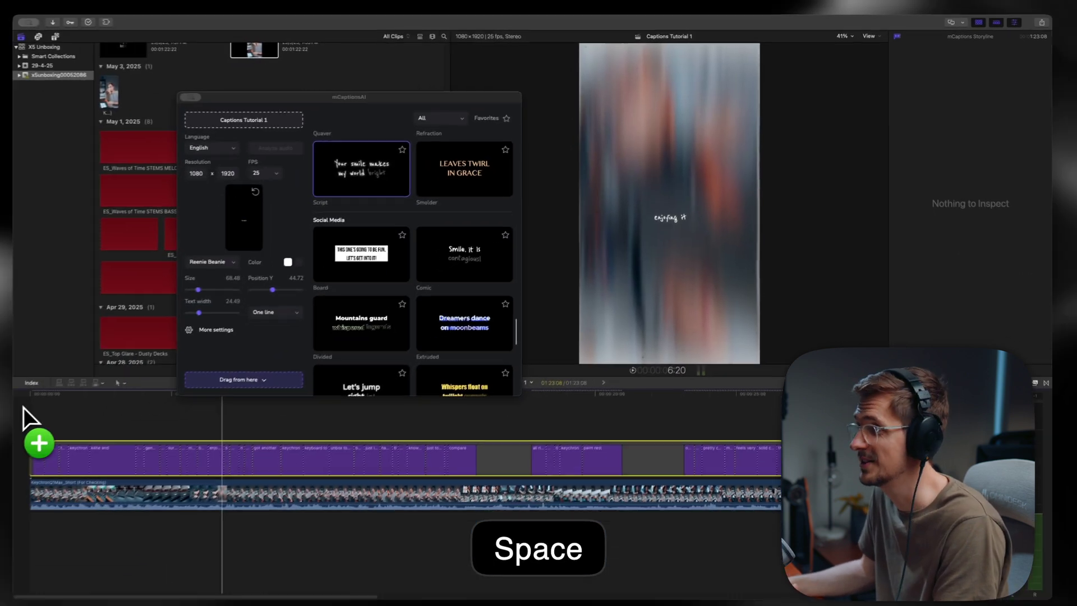
- Show favourites only and set captions to Lemon Milk, size 40.46, position Y 44.6, width 21.96
click(512, 118)
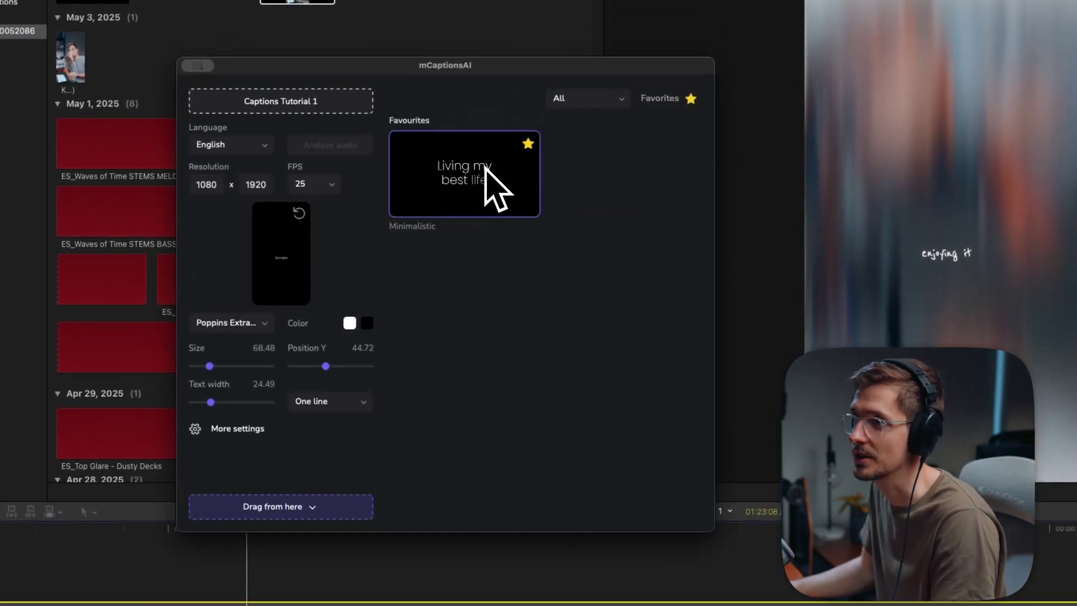
click(233, 325)
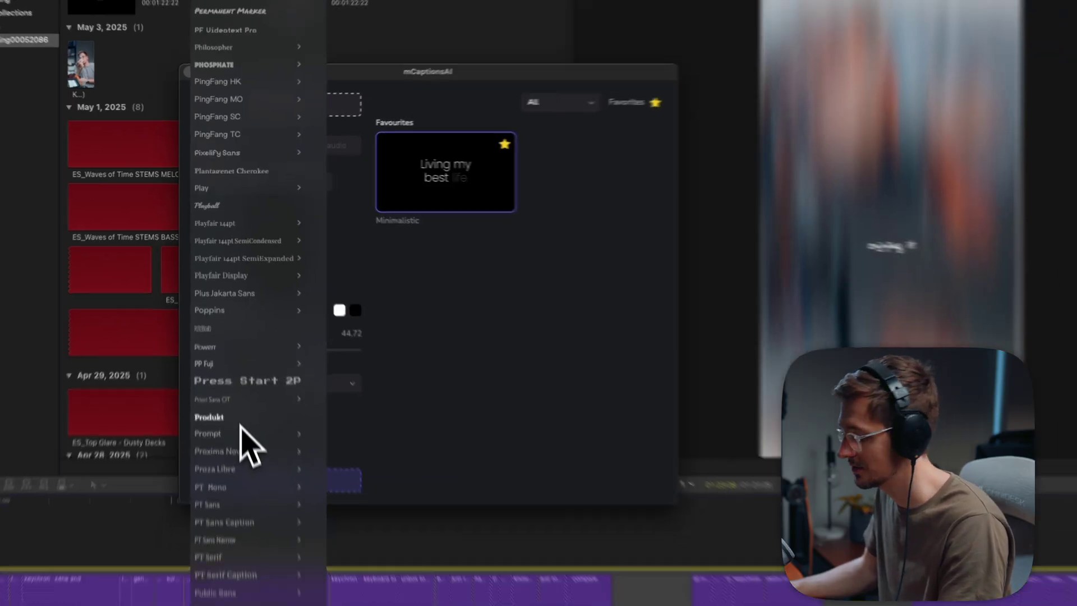
key(l)
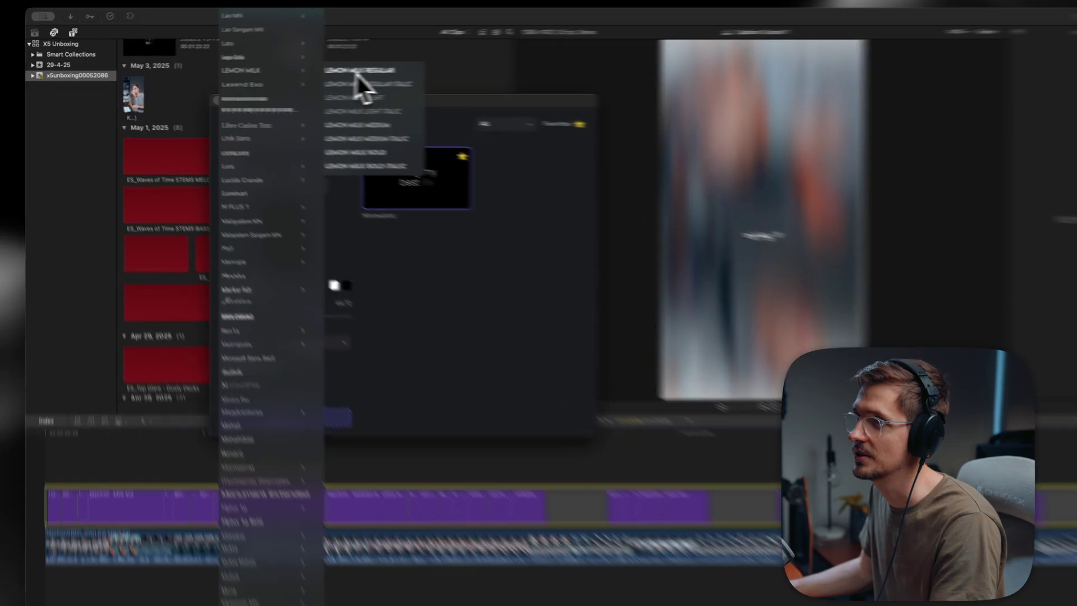
click(337, 73)
drag(302, 414, 297, 414)
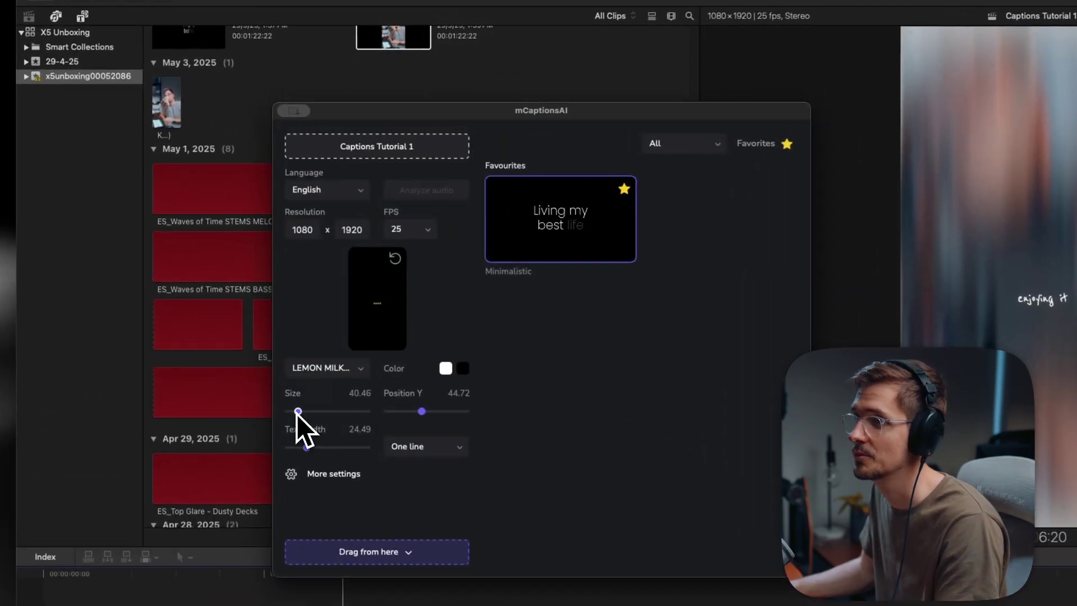
mouse_move(420, 412)
mouse_down()
mouse_move(432, 412)
mouse_move(421, 416)
mouse_up()
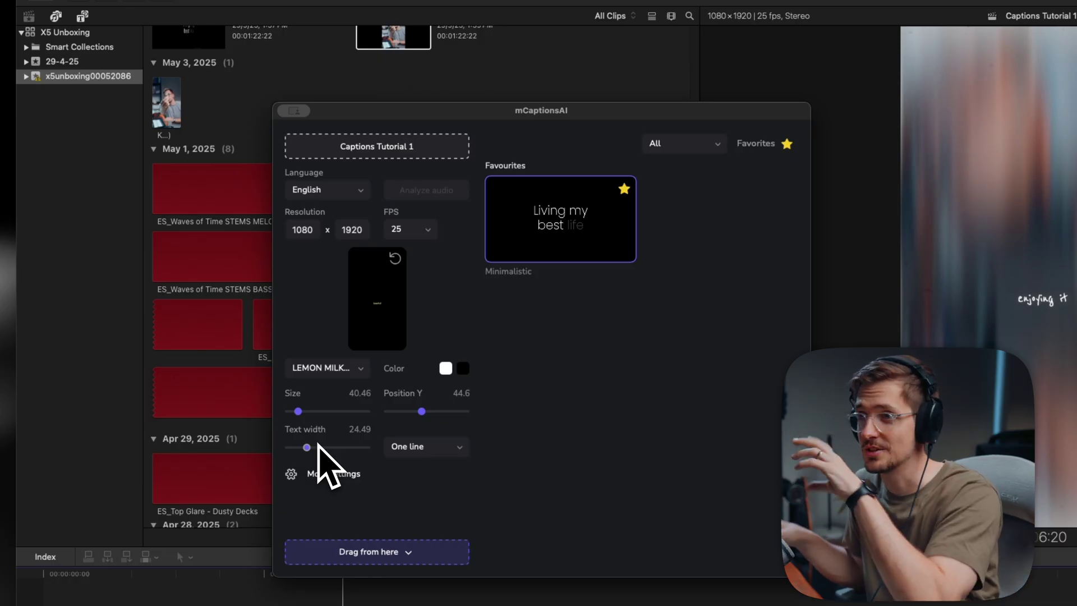
drag(318, 445, 306, 447)
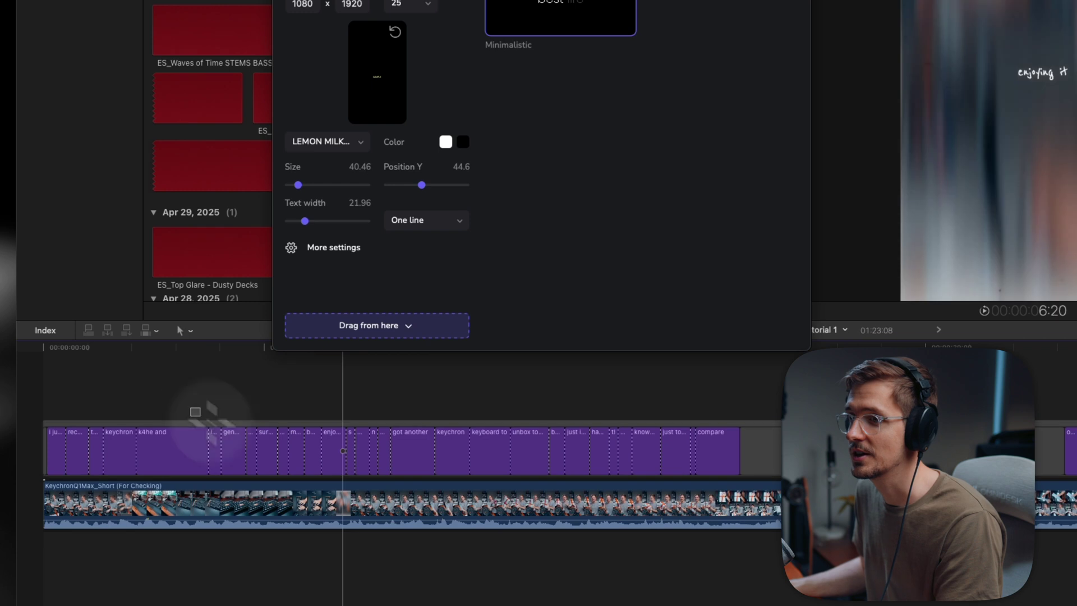
- Delete the old caption row and add the Lemon Milk captions to the timeline
drag(193, 409, 244, 448)
key(BackSpace)
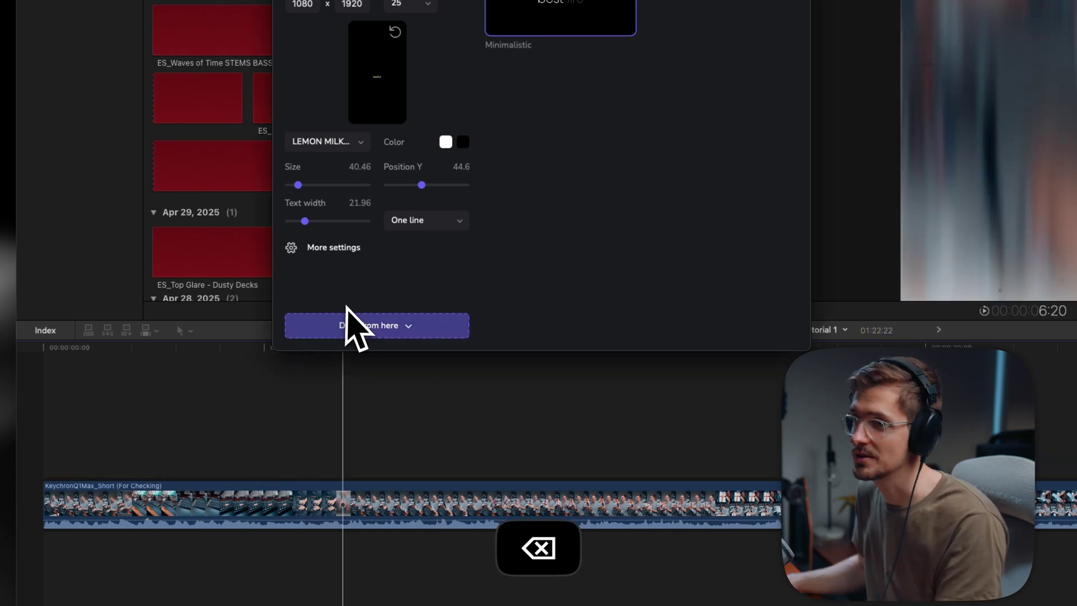
drag(361, 325, 40, 343)
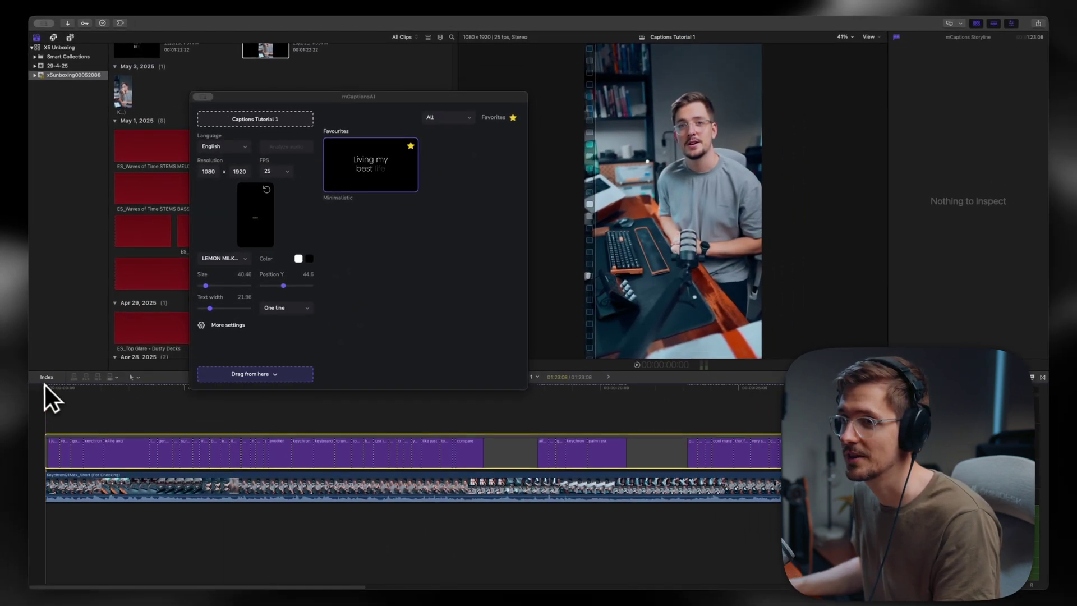
- Play back the video to review the new uppercase Lemon Milk captions
key(space)
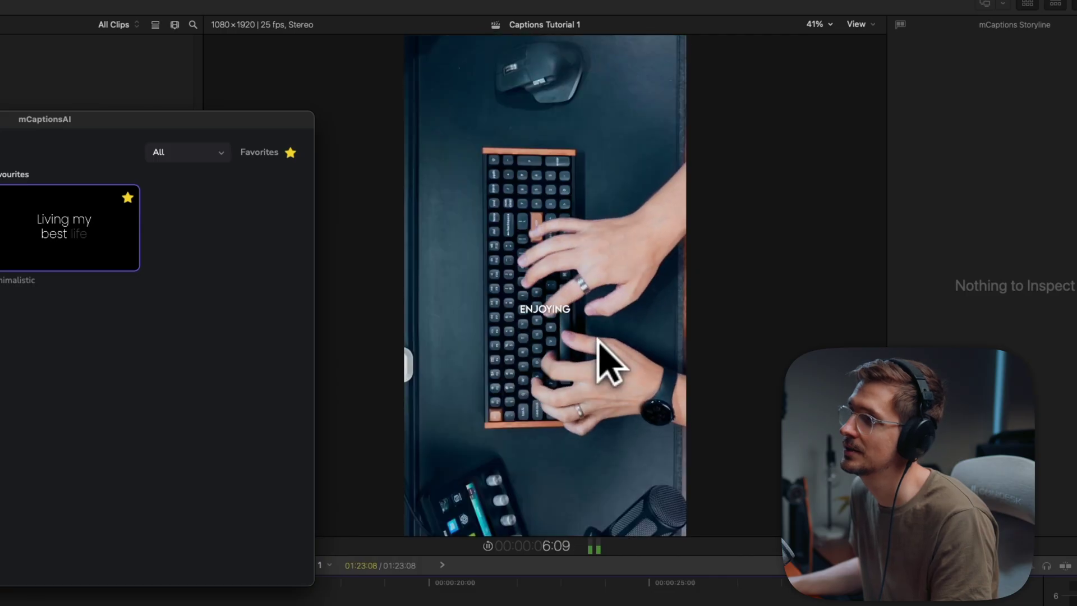
key(space)
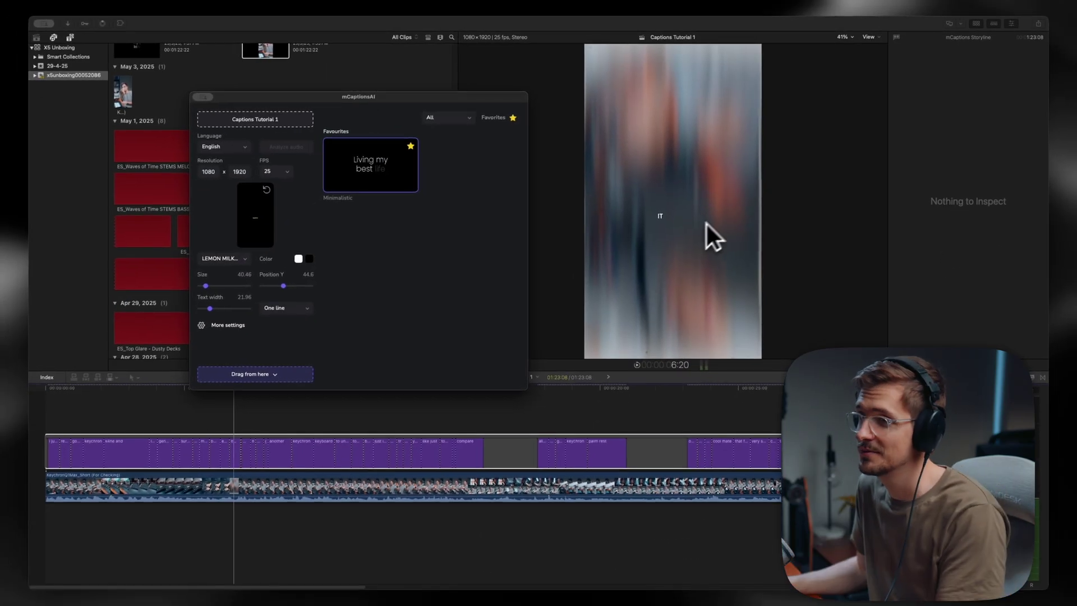
drag(109, 446, 443, 336)
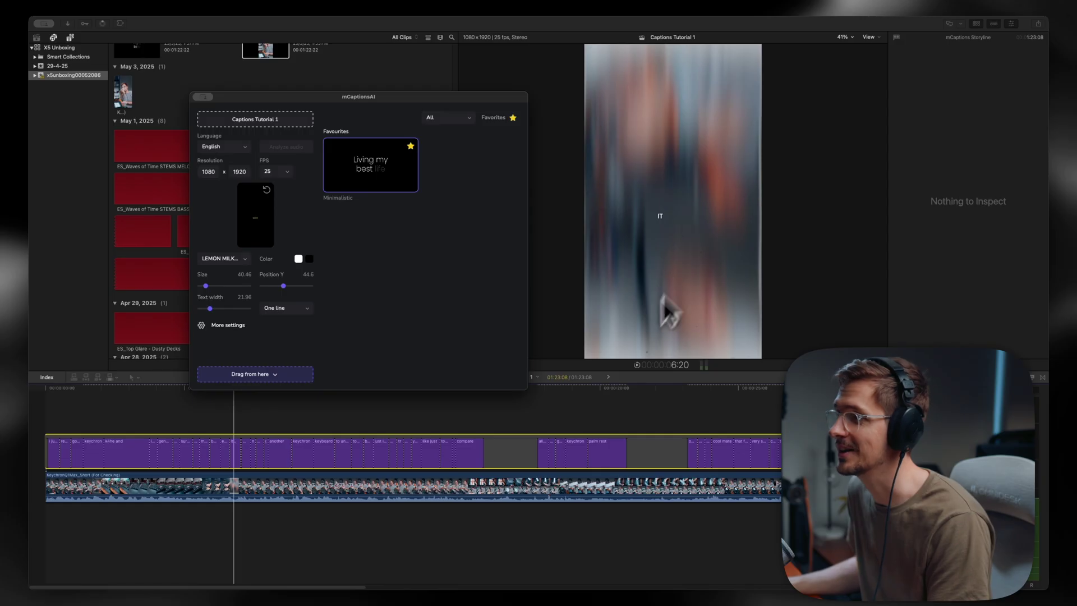
- Copy the "palm rest" caption above the caption row and disable the original
click(603, 446)
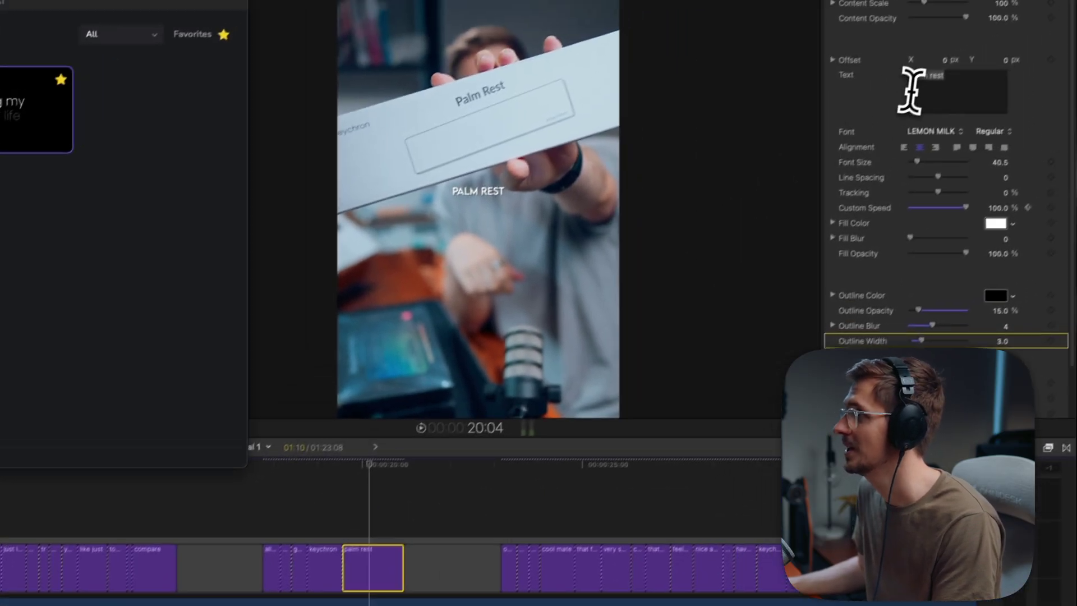
click(1045, 4)
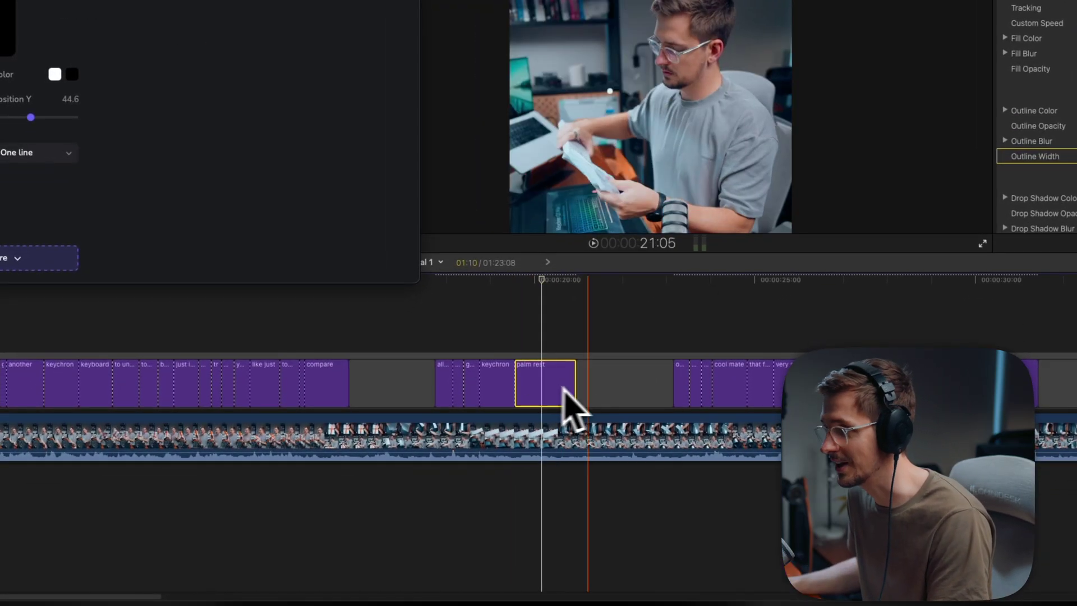
key(super+plus)
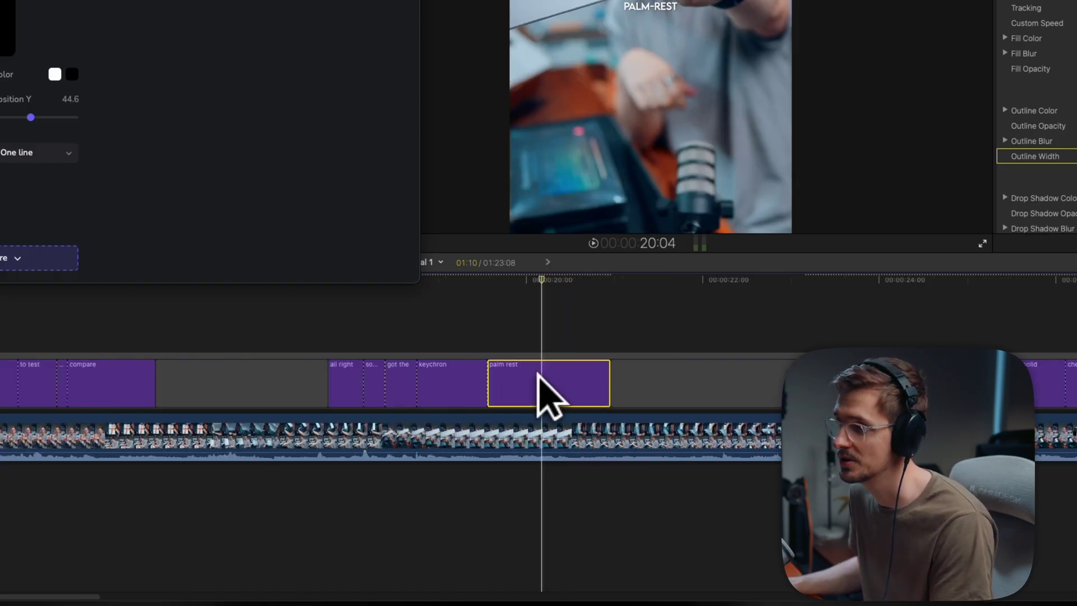
drag(539, 377, 576, 352)
key(v)
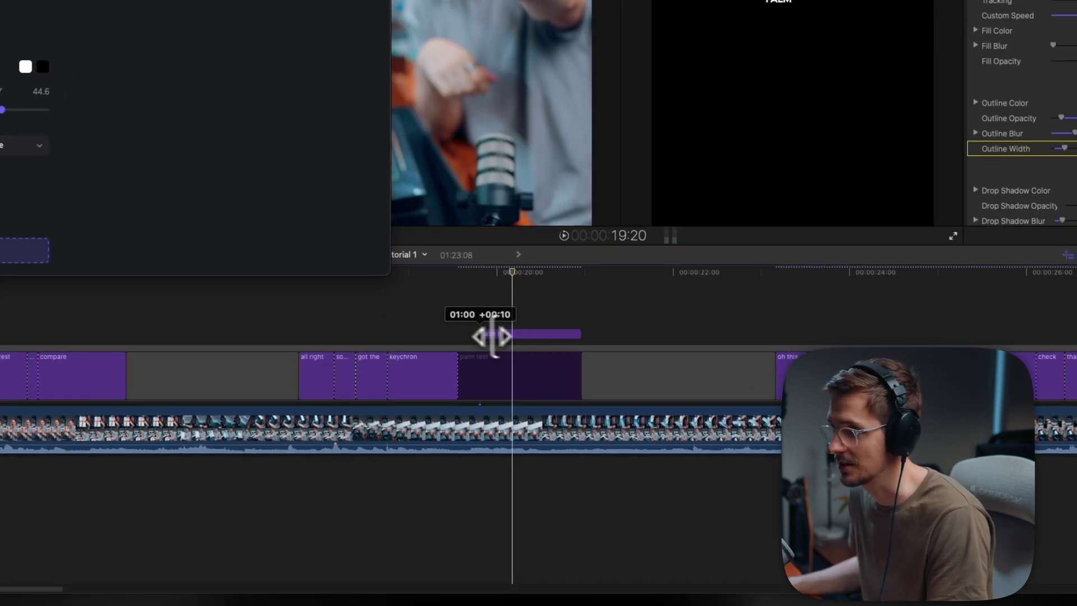
- Make the copied "palm rest" caption start earlier and trim the disabled original's start
drag(491, 337, 485, 339)
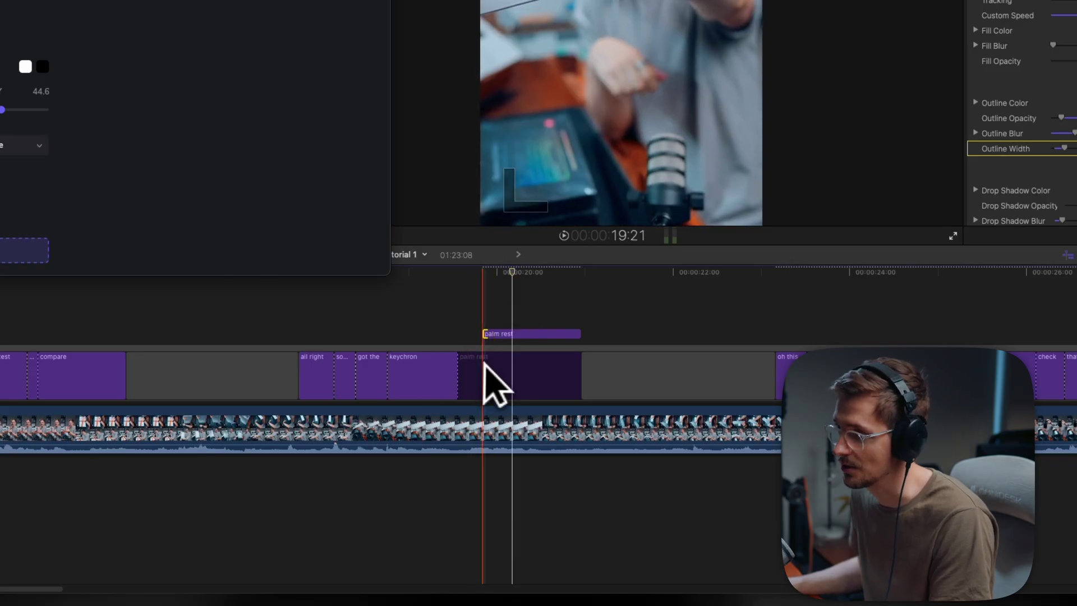
click(527, 370)
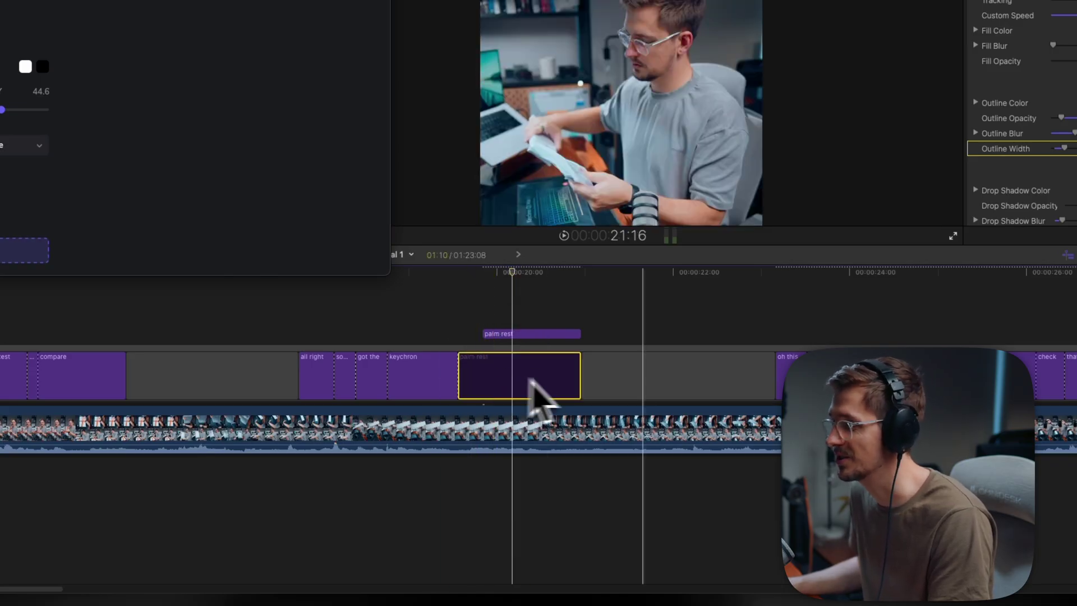
click(461, 374)
drag(476, 371, 450, 373)
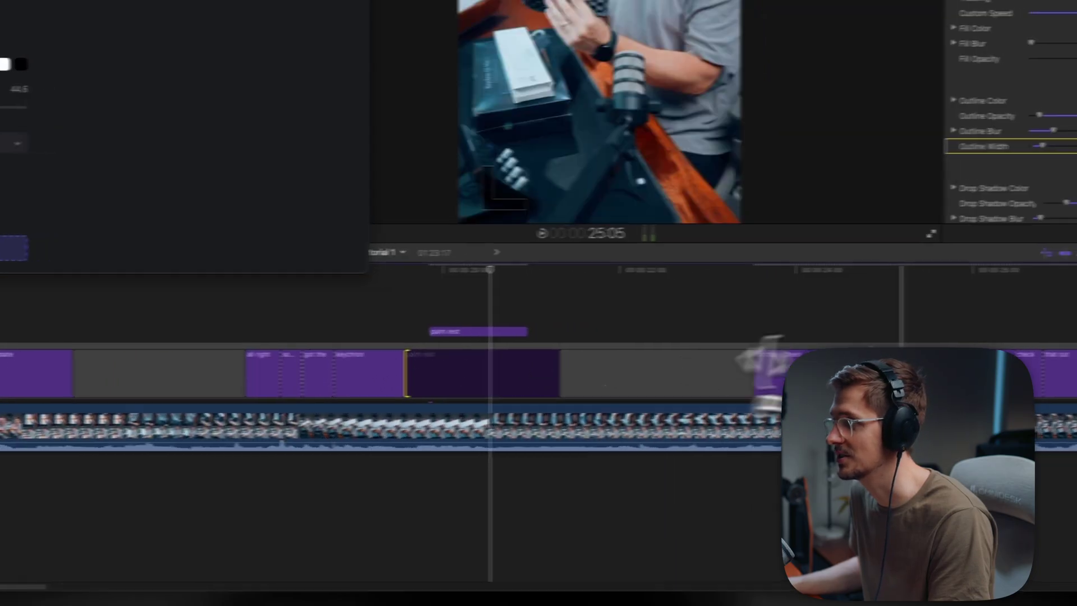